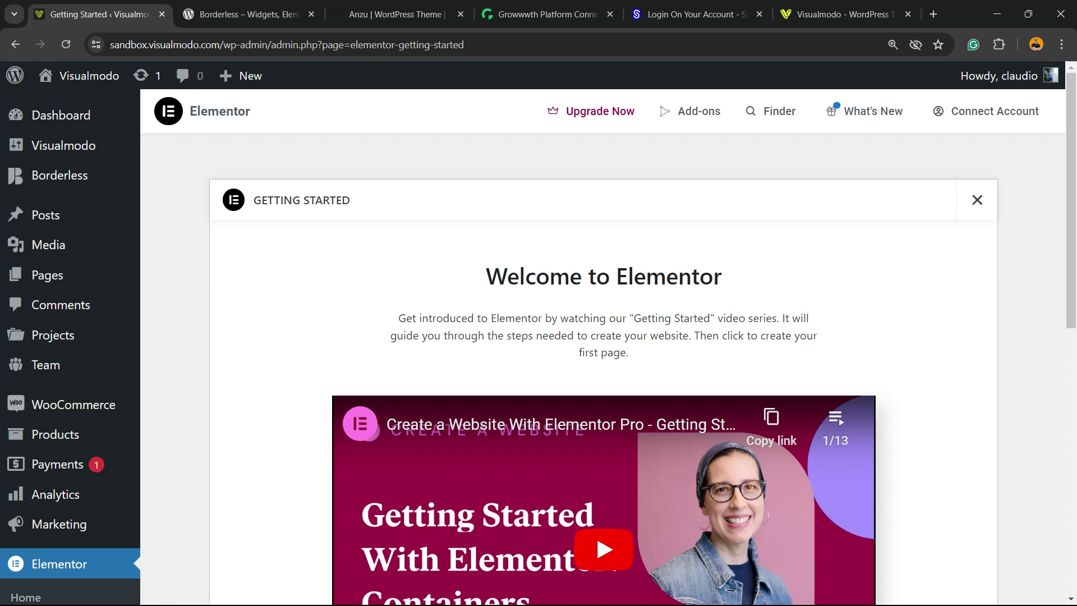
- Go from the Dashboard to Elementor > Settings through the sidebar flyout
{"action": "scroll", "coordinate": [603, 348], "scroll_direction": "down", "scroll_amount": 10}
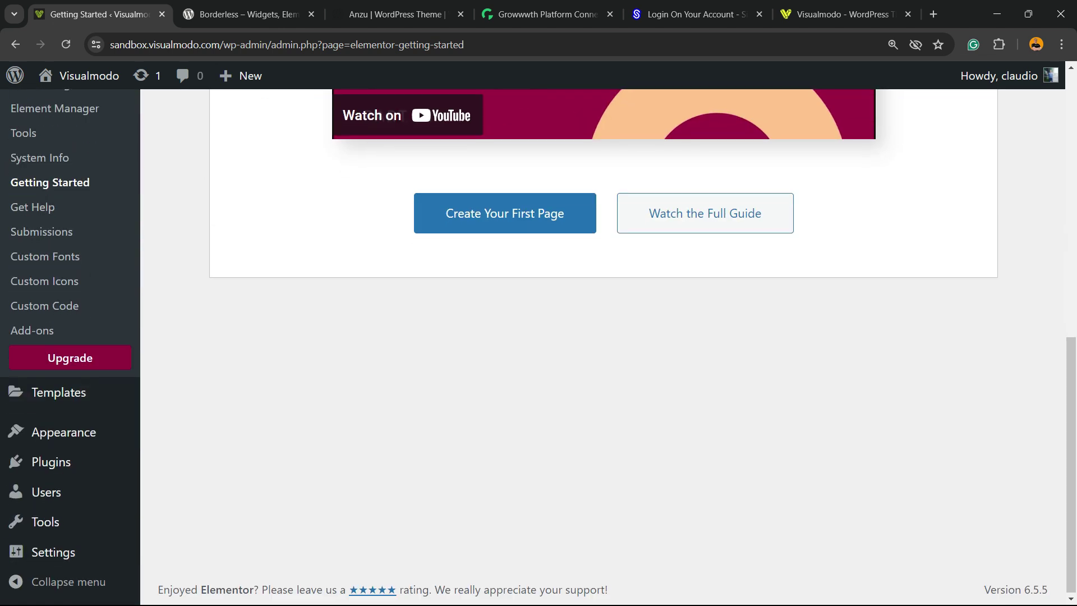
{"action": "scroll", "coordinate": [604, 348], "scroll_direction": "up", "scroll_amount": 10}
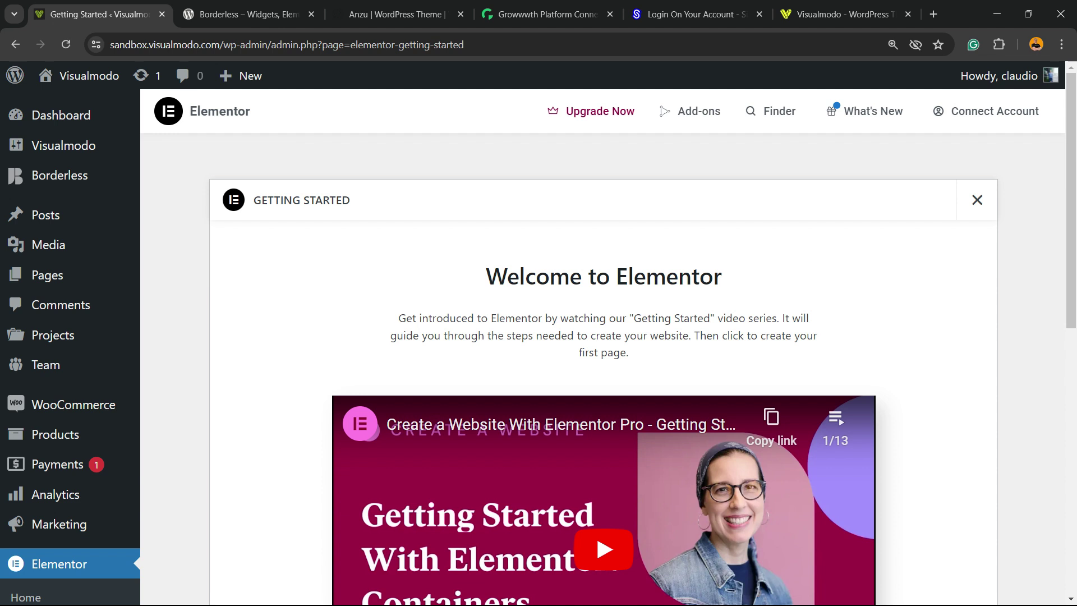
{"action": "scroll", "coordinate": [603, 337], "scroll_direction": "down", "scroll_amount": 2}
{"action": "scroll", "coordinate": [604, 336], "scroll_direction": "up", "scroll_amount": 2}
{"action": "left_click", "coordinate": [60, 116]}
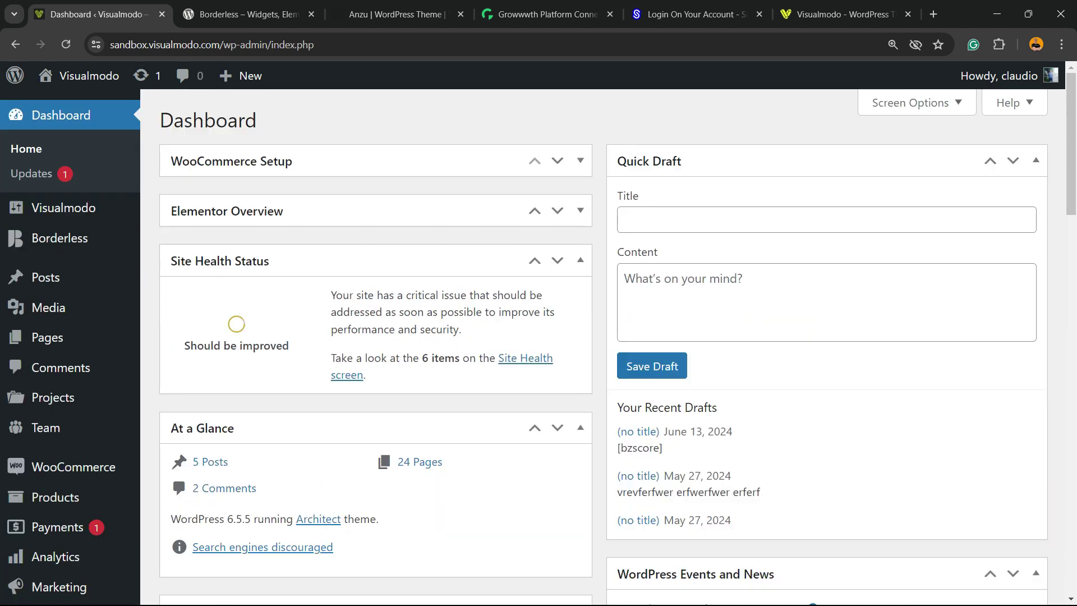
{"action": "scroll", "coordinate": [56, 241], "scroll_direction": "down", "scroll_amount": 2}
{"action": "mouse_move", "coordinate": [56, 416]}
{"action": "scroll", "coordinate": [56, 416], "scroll_direction": "down", "scroll_amount": 2}
{"action": "scroll", "coordinate": [56, 291], "scroll_direction": "down", "scroll_amount": 3}
{"action": "mouse_move", "coordinate": [59, 361]}
{"action": "left_click", "coordinate": [178, 256]}
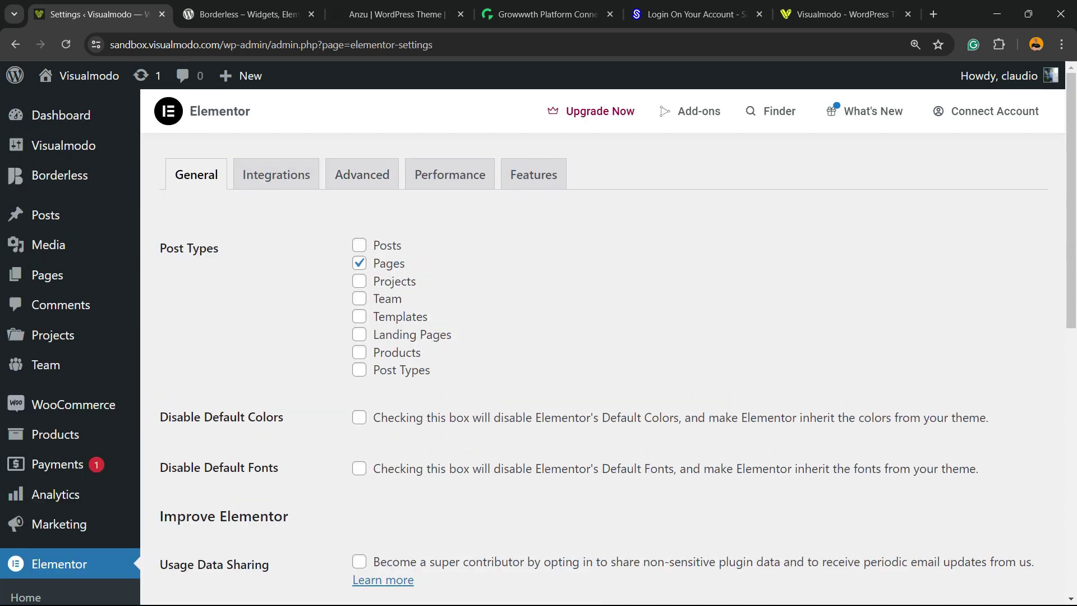
- Tick Posts alongside Pages under Elementor's Post Types and save changes
{"action": "key", "text": "ctrl+plus"}
{"action": "key", "text": "ctrl+plus"}
{"action": "left_click_drag", "start_coordinate": [154, 324], "coordinate": [72, 324]}
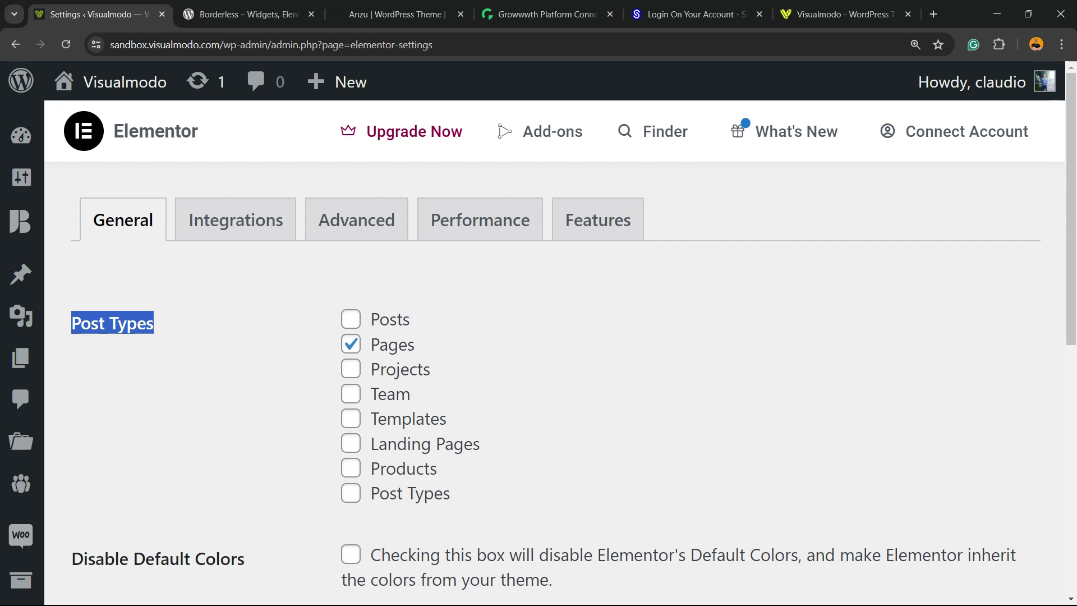
{"action": "left_click", "coordinate": [351, 319]}
{"action": "left_click", "coordinate": [351, 320]}
{"action": "left_click", "coordinate": [350, 319]}
{"action": "left_click", "coordinate": [352, 319]}
{"action": "key", "text": "ctrl+minus"}
{"action": "left_click_drag", "start_coordinate": [464, 282], "coordinate": [476, 281]}
{"action": "scroll", "coordinate": [250, 220], "scroll_direction": "down", "scroll_amount": 10}
{"action": "left_click", "coordinate": [250, 217]}
- Open the refwer post from All Posts in the block editor
{"action": "mouse_move", "coordinate": [54, 246]}
{"action": "left_click", "coordinate": [54, 245]}
{"action": "left_click", "coordinate": [259, 371]}
{"action": "key", "text": "ctrl+minus"}
{"action": "key", "text": "ctrl+plus"}
- Expand the Excerpt section in the Post sidebar and place the cursor in its text box
{"action": "scroll", "coordinate": [906, 364], "scroll_direction": "down", "scroll_amount": 7}
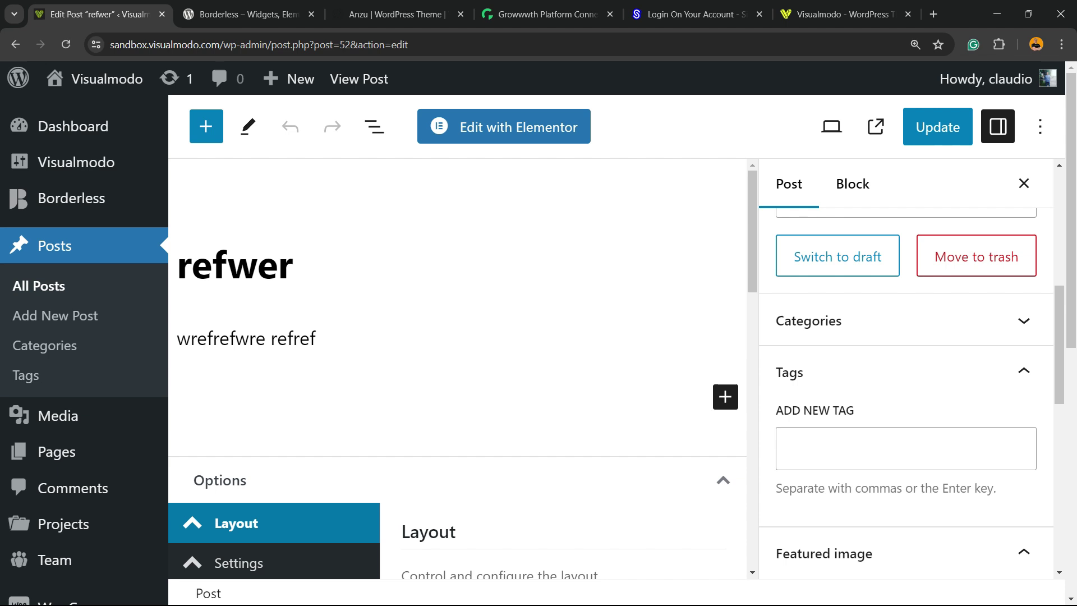
{"action": "scroll", "coordinate": [906, 365], "scroll_direction": "down", "scroll_amount": 8}
{"action": "scroll", "coordinate": [906, 364], "scroll_direction": "down", "scroll_amount": 2}
{"action": "scroll", "coordinate": [906, 364], "scroll_direction": "up", "scroll_amount": 2}
{"action": "left_click", "coordinate": [897, 355]}
{"action": "left_click", "coordinate": [802, 395]}
{"action": "left_click", "coordinate": [786, 427]}
- Enter the excerpt 'wrecfwe ewcgewc erqdfq2edq', update the post, and open it in Elementor at 100% zoom
{"action": "type", "text": "wrecfwe ewcgewc erqdfq2edq"}
{"action": "left_click", "coordinate": [938, 127]}
{"action": "left_click", "coordinate": [484, 125]}
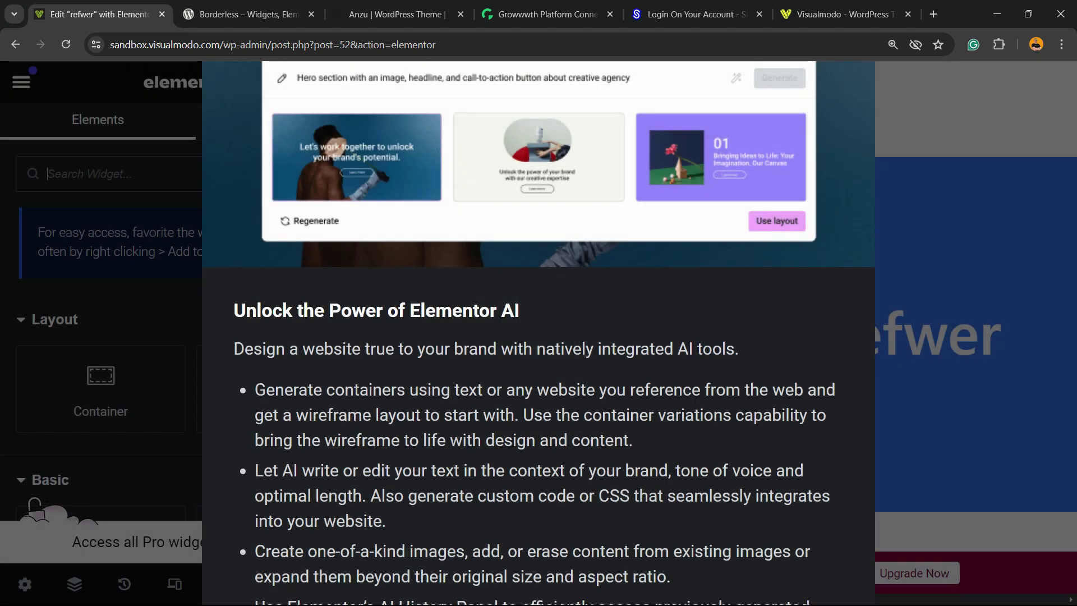
{"action": "key", "text": "ctrl+0"}
- Add an Image widget and then a Heading widget below the post text
{"action": "key", "text": "Escape"}
{"action": "scroll", "coordinate": [660, 336], "scroll_direction": "down", "scroll_amount": 5}
{"action": "left_click", "coordinate": [424, 245]}
{"action": "left_click", "coordinate": [425, 265]}
{"action": "left_click", "coordinate": [14, 75]}
{"action": "left_click", "coordinate": [14, 74]}
{"action": "scroll", "coordinate": [187, 314], "scroll_direction": "down", "scroll_amount": 3}
{"action": "left_click_drag", "start_coordinate": [186, 248], "coordinate": [554, 251]}
{"action": "left_click", "coordinate": [14, 75]}
{"action": "left_click", "coordinate": [14, 75]}
{"action": "left_click_drag", "start_coordinate": [66, 387], "coordinate": [521, 393]}
- Create a Grid container with a two-column structure in the empty section
{"action": "left_click", "coordinate": [516, 427]}
{"action": "left_click", "coordinate": [591, 474]}
{"action": "scroll", "coordinate": [592, 474], "scroll_direction": "down", "scroll_amount": 3}
{"action": "left_click", "coordinate": [389, 318]}
{"action": "left_click", "coordinate": [516, 371]}
- Drop a Video widget into the left grid cell and a Text Editor into the right
{"action": "left_click_drag", "start_coordinate": [188, 454], "coordinate": [423, 237]}
{"action": "left_click", "coordinate": [14, 74]}
{"action": "left_click", "coordinate": [14, 74]}
{"action": "left_click_drag", "start_coordinate": [67, 454], "coordinate": [698, 253]}
{"action": "scroll", "coordinate": [561, 337], "scroll_direction": "up", "scroll_amount": 7}
{"action": "scroll", "coordinate": [561, 336], "scroll_direction": "down", "scroll_amount": 6}
{"action": "scroll", "coordinate": [561, 336], "scroll_direction": "down", "scroll_amount": 5}
{"action": "scroll", "coordinate": [561, 336], "scroll_direction": "up", "scroll_amount": 5}
{"action": "scroll", "coordinate": [561, 336], "scroll_direction": "up", "scroll_amount": 9}
{"action": "scroll", "coordinate": [561, 336], "scroll_direction": "down", "scroll_amount": 8}
- Save the post with Ctrl+S and scroll through the preview to check the layout
{"action": "key", "text": "ctrl+s"}
{"action": "scroll", "coordinate": [660, 351], "scroll_direction": "up", "scroll_amount": 8}
{"action": "scroll", "coordinate": [548, 392], "scroll_direction": "down", "scroll_amount": 3}
{"action": "scroll", "coordinate": [548, 337], "scroll_direction": "down", "scroll_amount": 10}
{"action": "scroll", "coordinate": [548, 337], "scroll_direction": "up", "scroll_amount": 5}
{"action": "scroll", "coordinate": [660, 336], "scroll_direction": "up", "scroll_amount": 5}
{"action": "scroll", "coordinate": [660, 336], "scroll_direction": "down", "scroll_amount": 17}
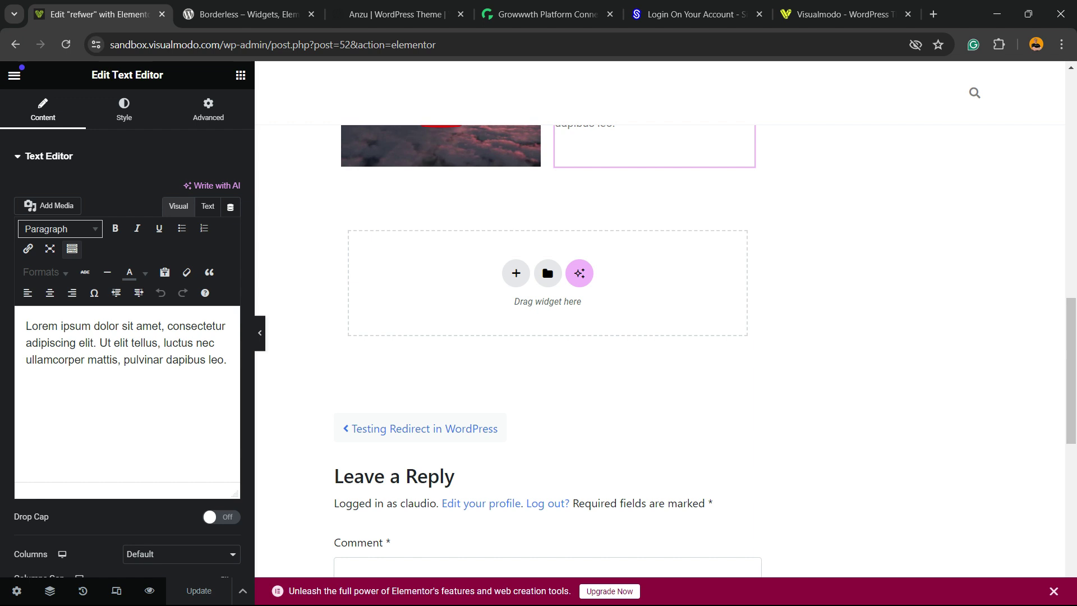
- Look through the Borderless plugin tab and the Anzu theme page
{"action": "left_click", "coordinate": [247, 14]}
{"action": "left_click", "coordinate": [95, 14]}
{"action": "left_click", "coordinate": [247, 14]}
{"action": "scroll", "coordinate": [533, 329], "scroll_direction": "down", "scroll_amount": 3}
{"action": "triple_click", "coordinate": [359, 429]}
{"action": "scroll", "coordinate": [533, 329], "scroll_direction": "down", "scroll_amount": 2}
{"action": "scroll", "coordinate": [533, 328], "scroll_direction": "down", "scroll_amount": 5}
{"action": "left_click", "coordinate": [395, 14]}
{"action": "scroll", "coordinate": [533, 329], "scroll_direction": "down", "scroll_amount": 2}
{"action": "scroll", "coordinate": [533, 329], "scroll_direction": "down", "scroll_amount": 5}
{"action": "scroll", "coordinate": [533, 328], "scroll_direction": "down", "scroll_amount": 3}
- Browse the Growwwth site and the next tab, then open Borderless on visualmodo.com
{"action": "left_click", "coordinate": [547, 14]}
{"action": "scroll", "coordinate": [533, 359], "scroll_direction": "down", "scroll_amount": 15}
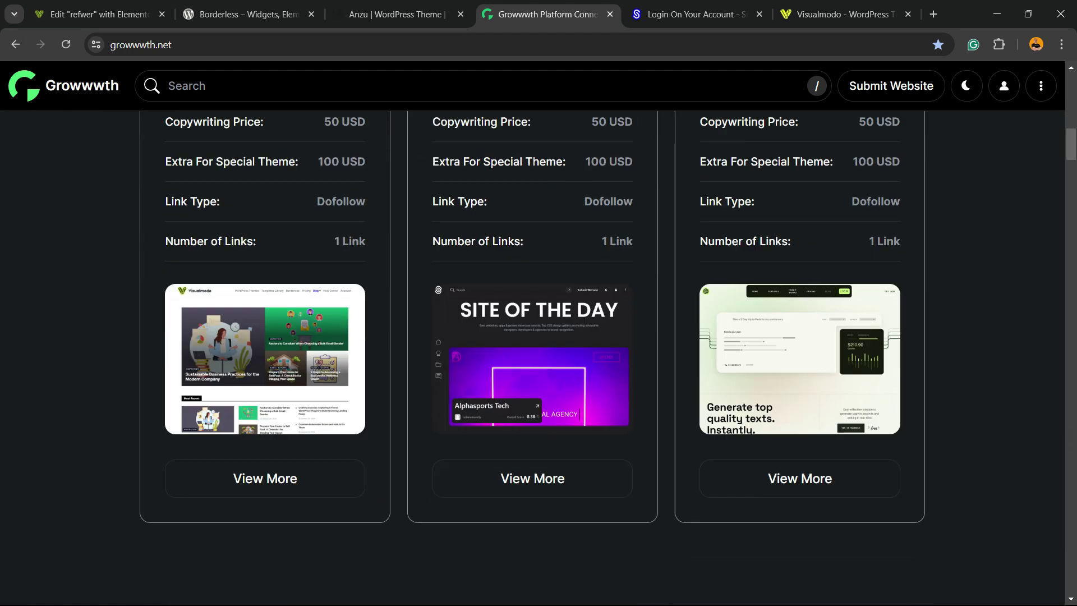
{"action": "scroll", "coordinate": [533, 359], "scroll_direction": "down", "scroll_amount": 15}
{"action": "scroll", "coordinate": [533, 359], "scroll_direction": "down", "scroll_amount": 20}
{"action": "key", "text": "ctrl+Tab"}
{"action": "scroll", "coordinate": [563, 360], "scroll_direction": "down", "scroll_amount": 20}
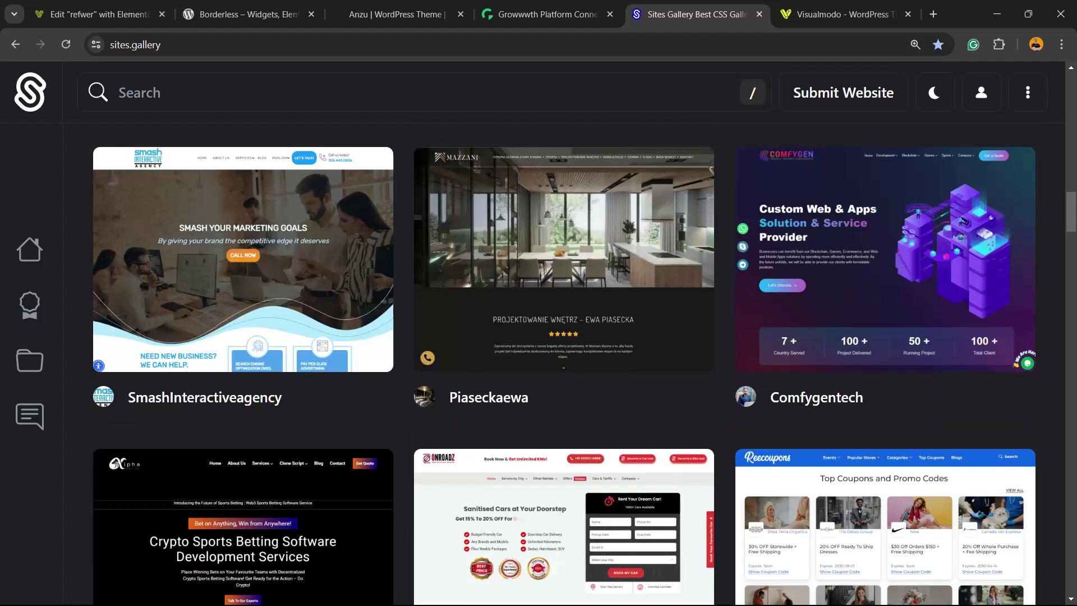
{"action": "scroll", "coordinate": [564, 359], "scroll_direction": "down", "scroll_amount": 20}
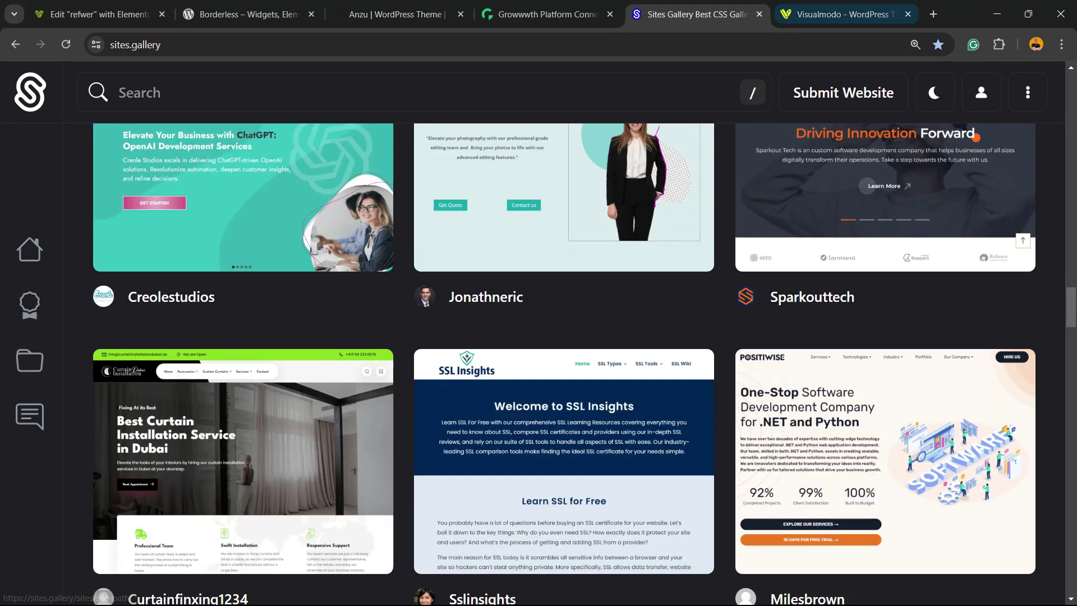
{"action": "key", "text": "ctrl+Tab"}
{"action": "left_click", "coordinate": [471, 242]}
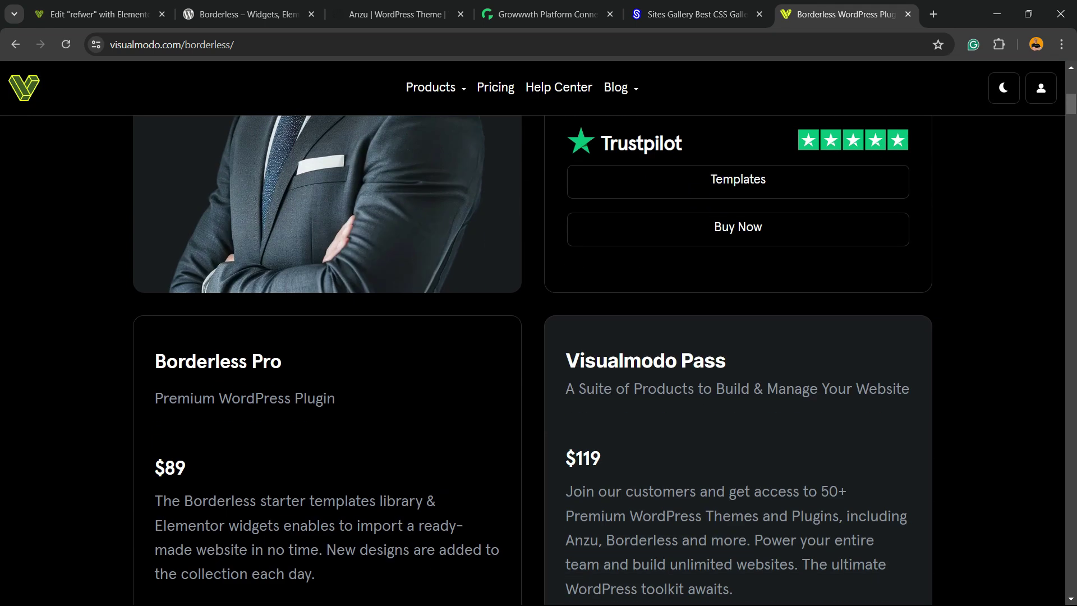